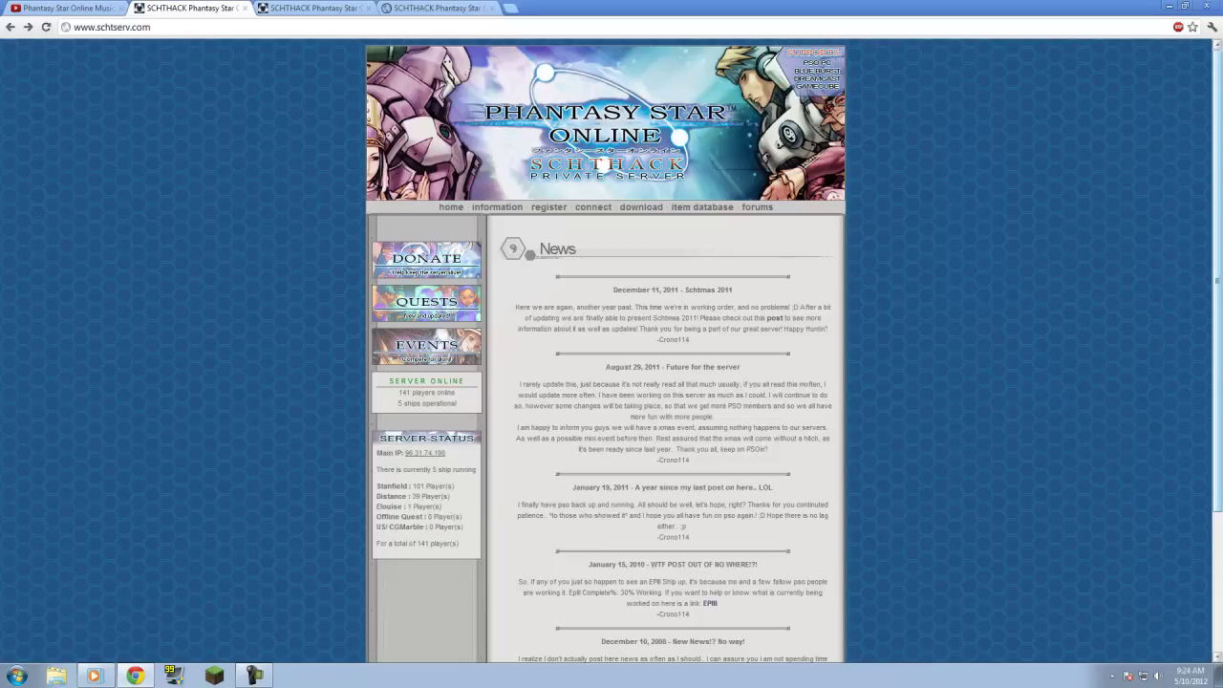
# Step: Look through the news on the SCHTHACK home page and the Blue Burst and PC client files on the download page
pyautogui.moveTo(1215, 95); pyautogui.dragTo(1021, 371)
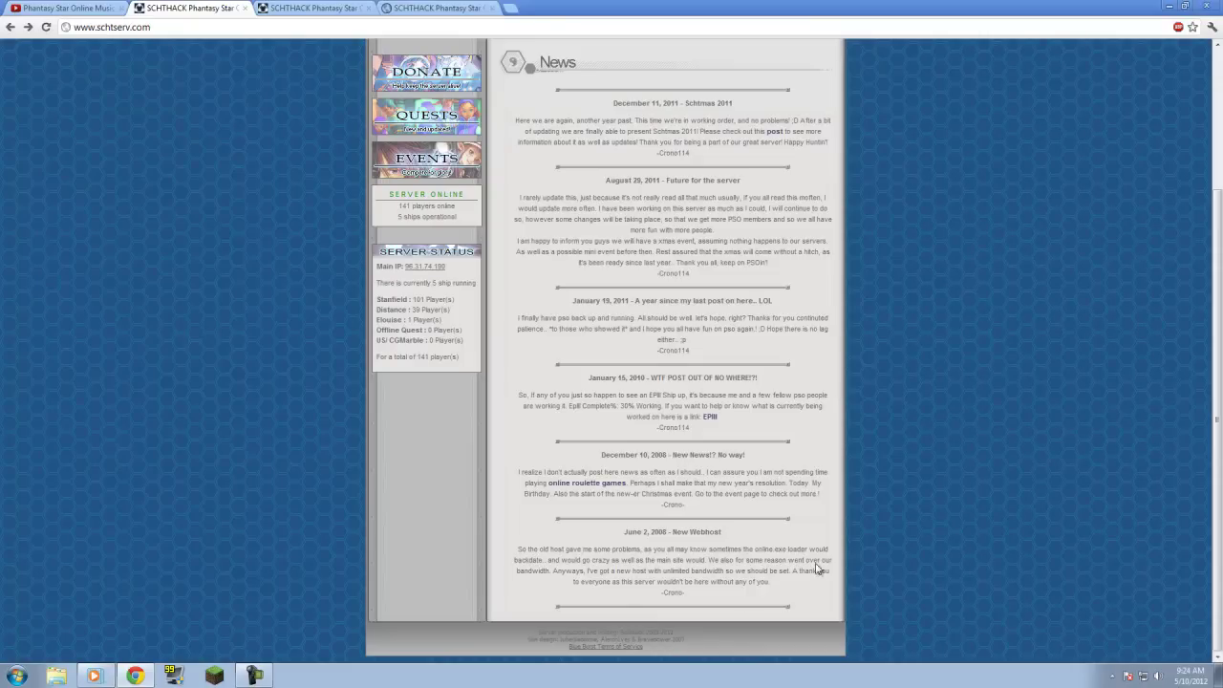
pyautogui.moveTo(1219, 451); pyautogui.dragTo(1217, 299)
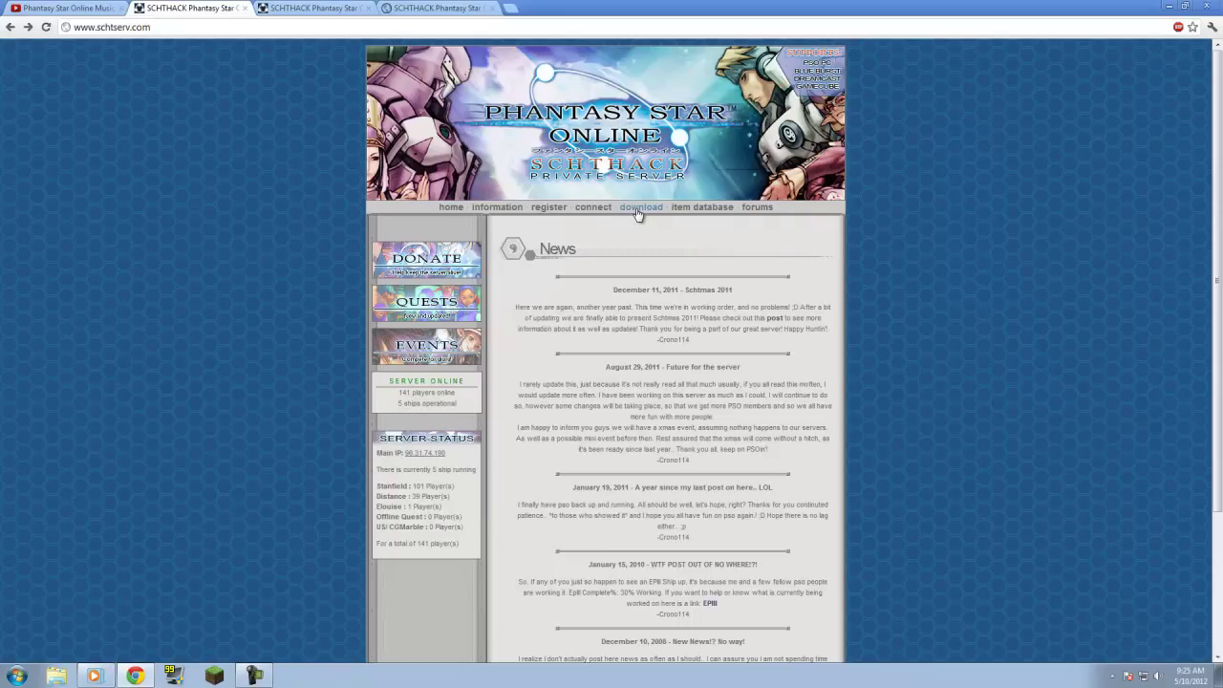
pyautogui.click(296, 10)
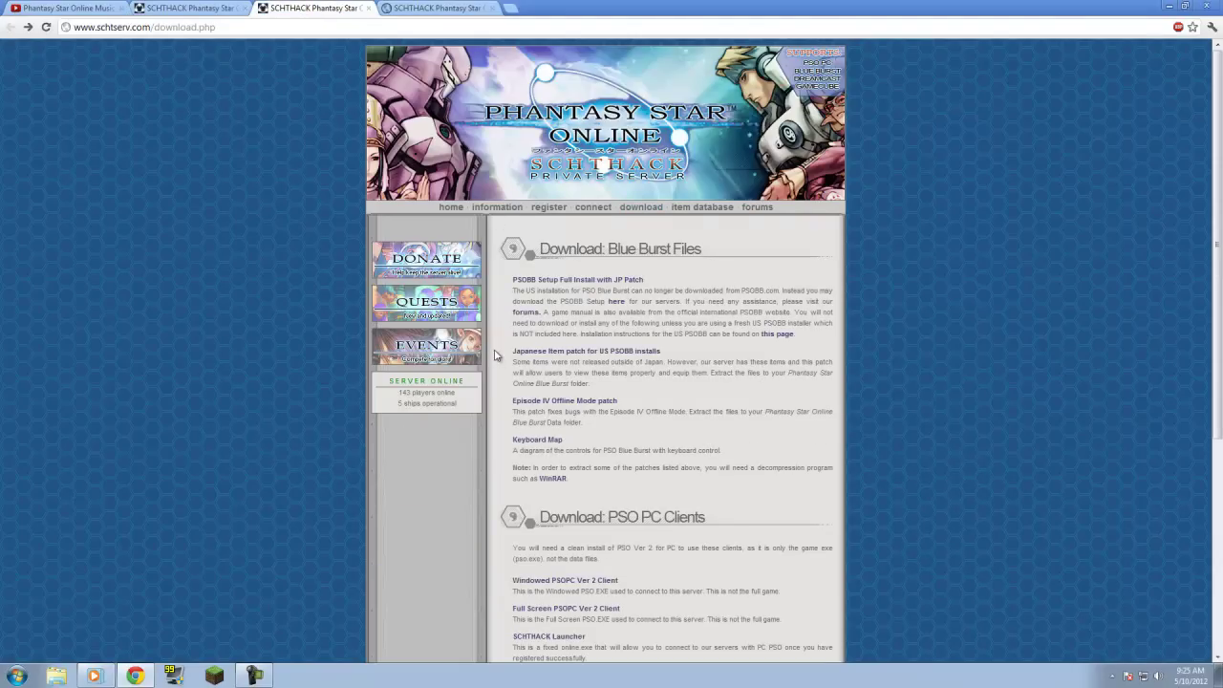
pyautogui.moveTo(501, 352); pyautogui.dragTo(762, 486)
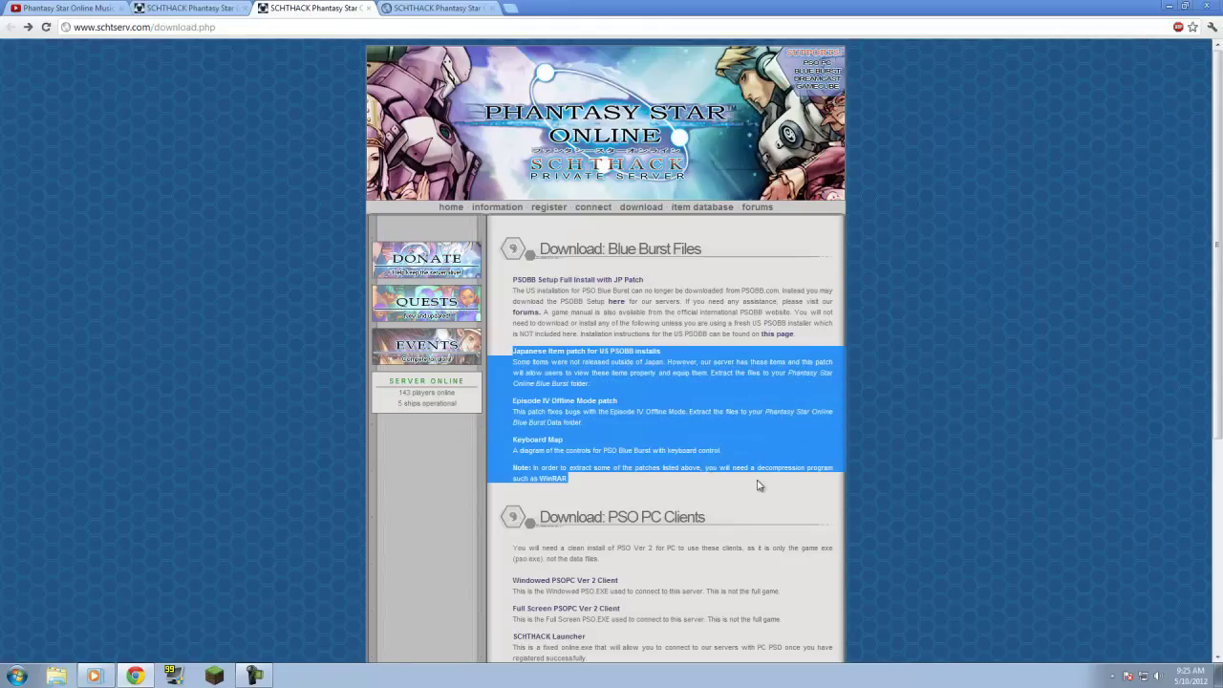
pyautogui.click(763, 487)
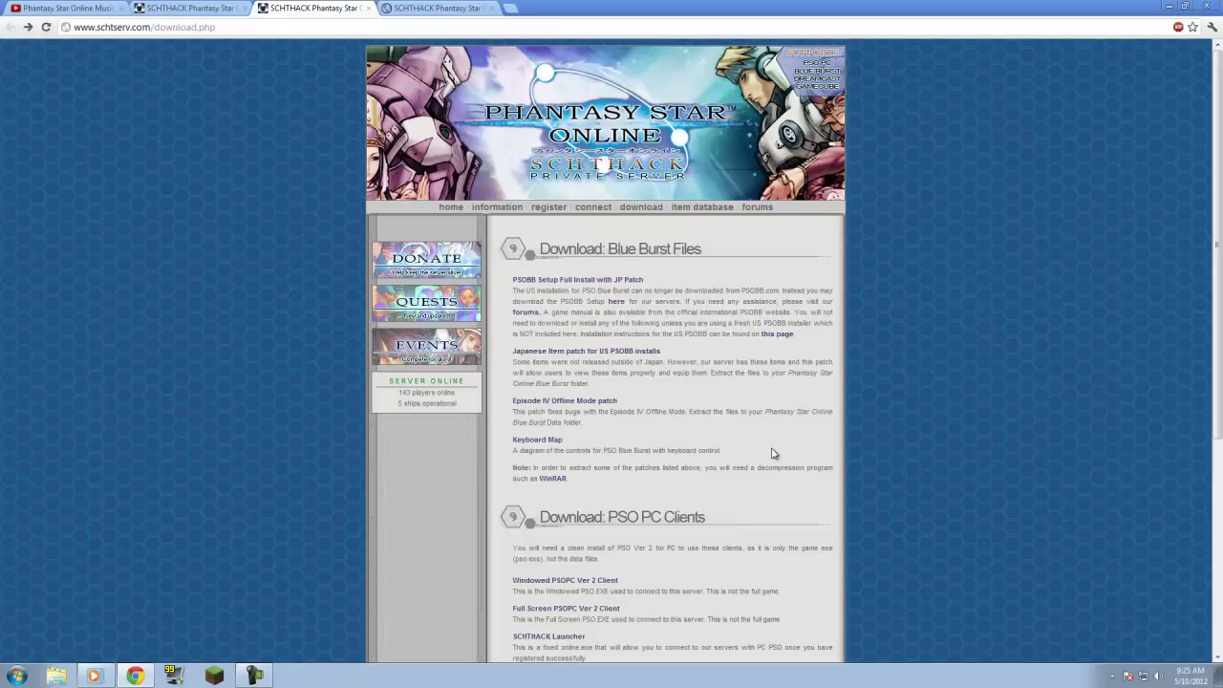
pyautogui.scroll(-1, 732, 368)
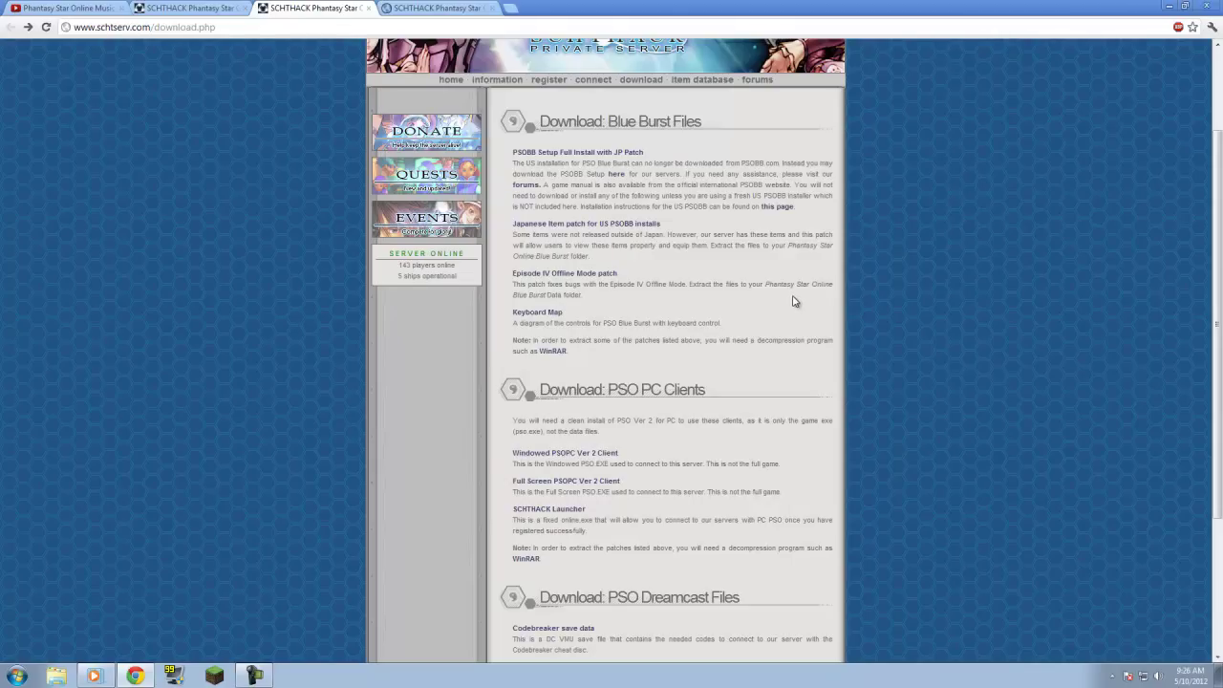
pyautogui.scroll(2, 793, 302)
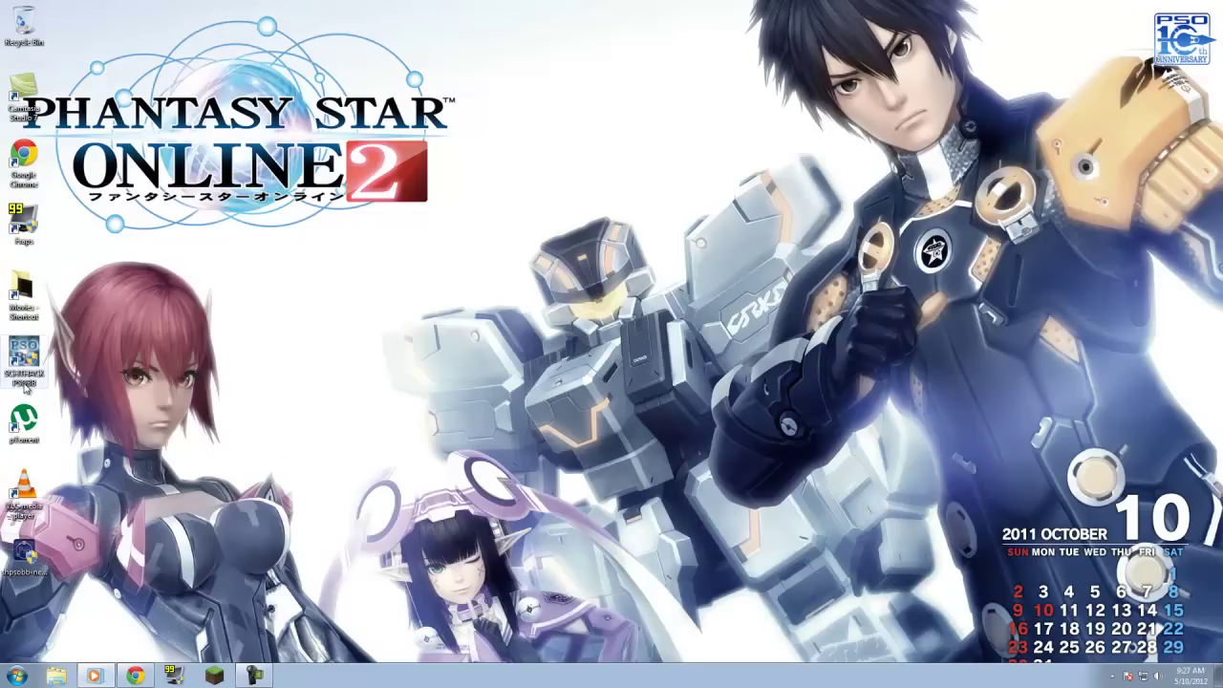
# Step: Run the SCHTHACK PSOBB installer from the desktop and reinstall with the same settings
pyautogui.click(24, 555)
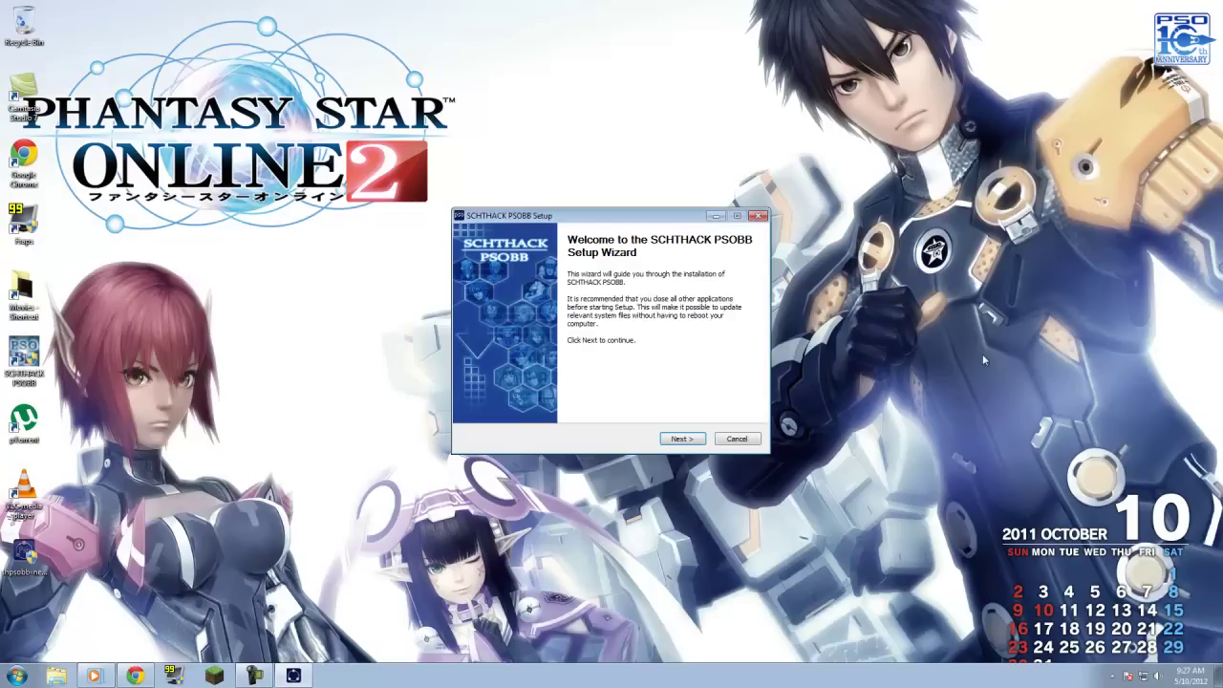
pyautogui.click(674, 440)
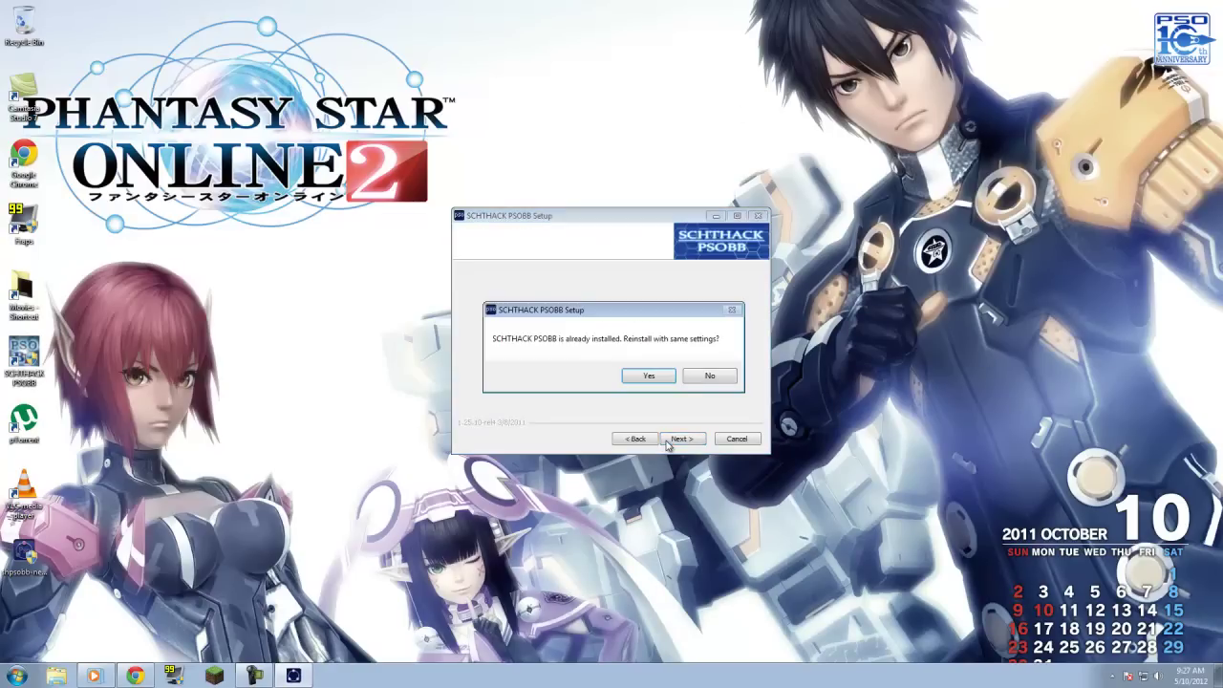
pyautogui.click(639, 378)
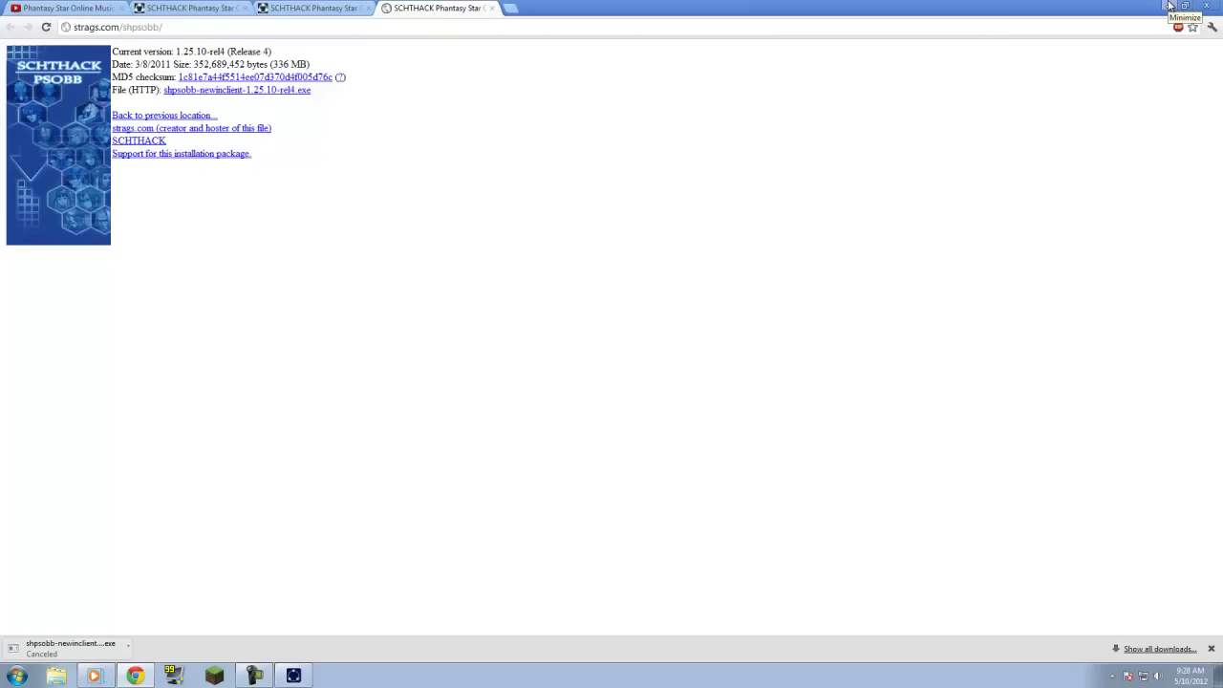
pyautogui.click(1170, 6)
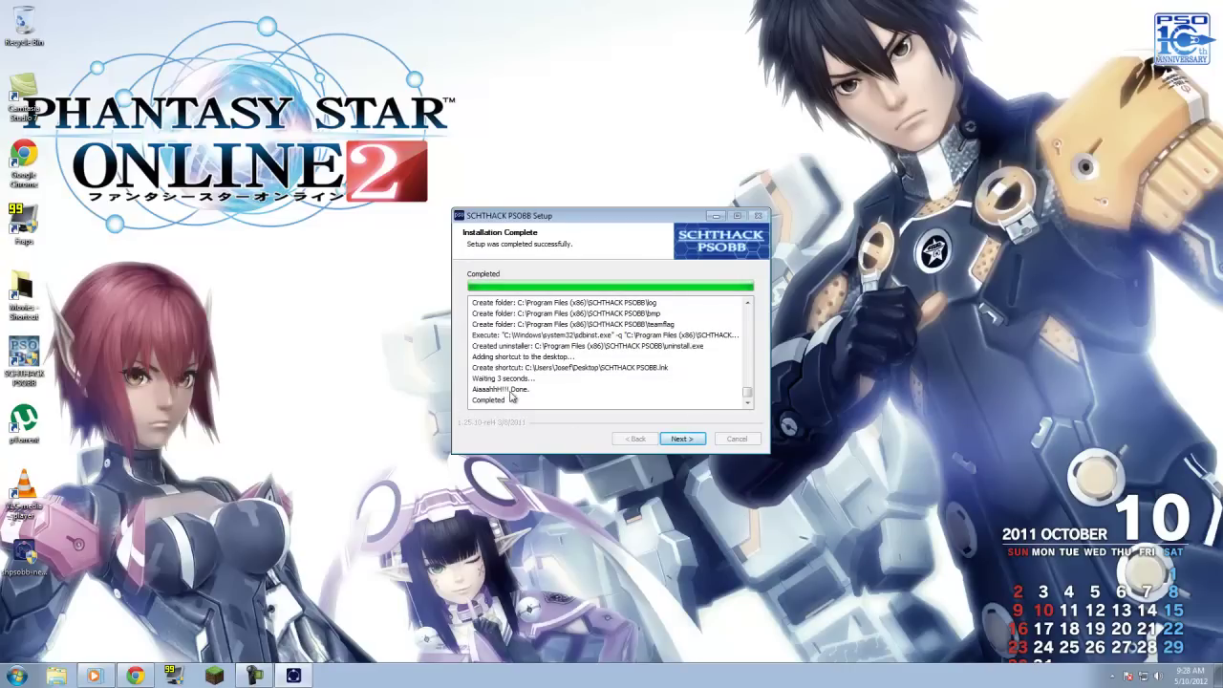
# Step: Complete the setup wizard with View readme.txt enabled, and close the readme
pyautogui.click(680, 438)
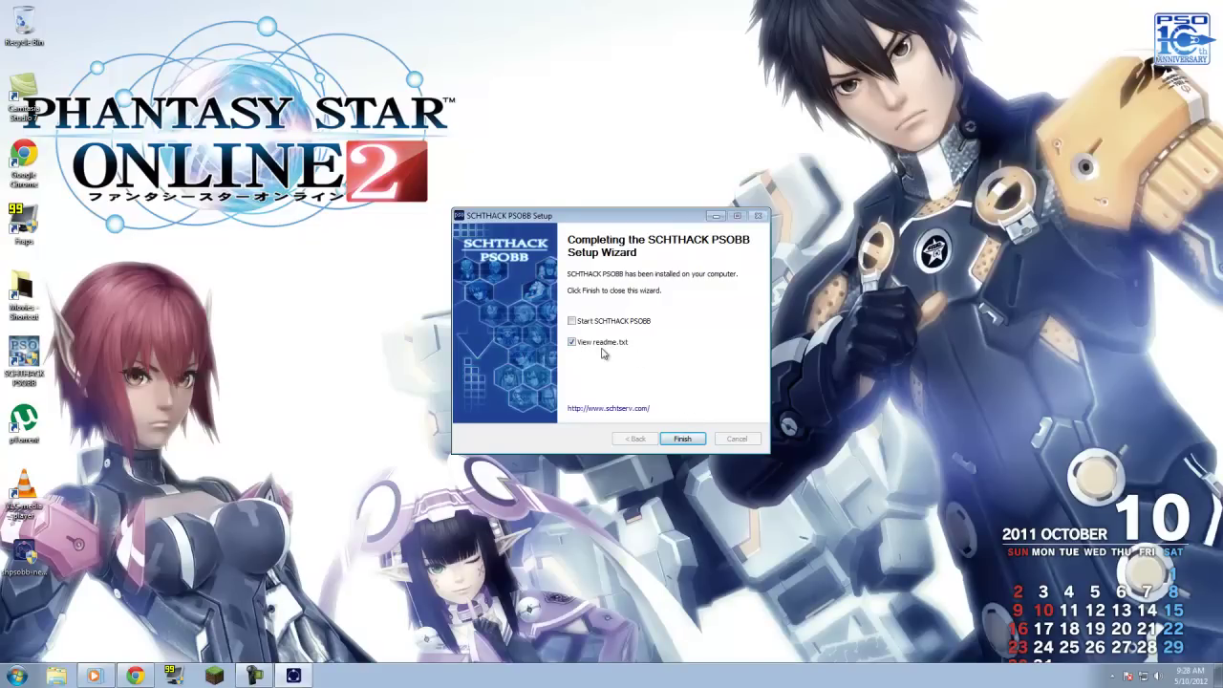
pyautogui.click(682, 437)
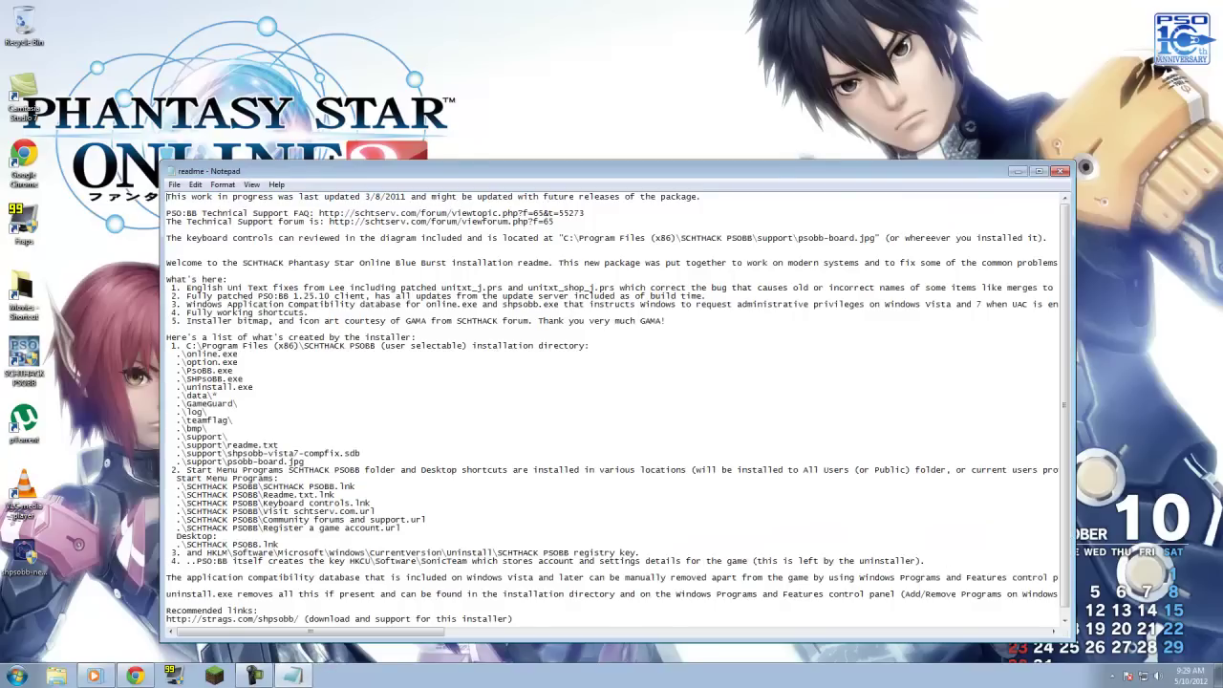
pyautogui.click(1044, 171)
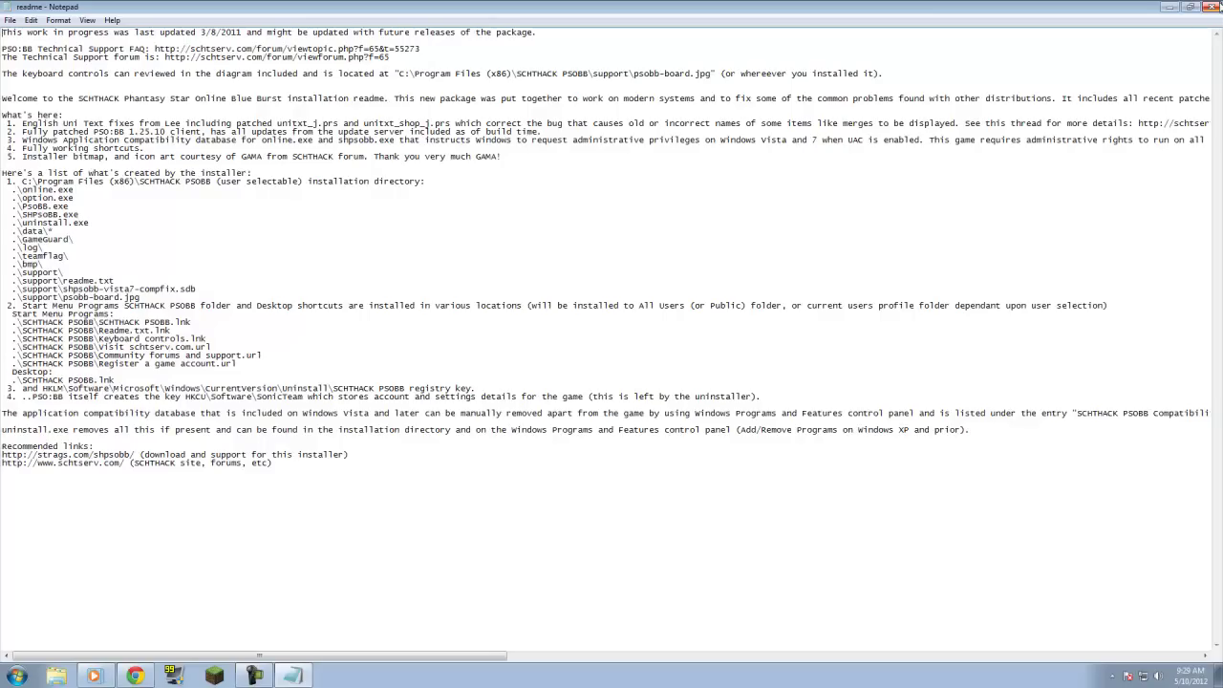
pyautogui.click(1217, 6)
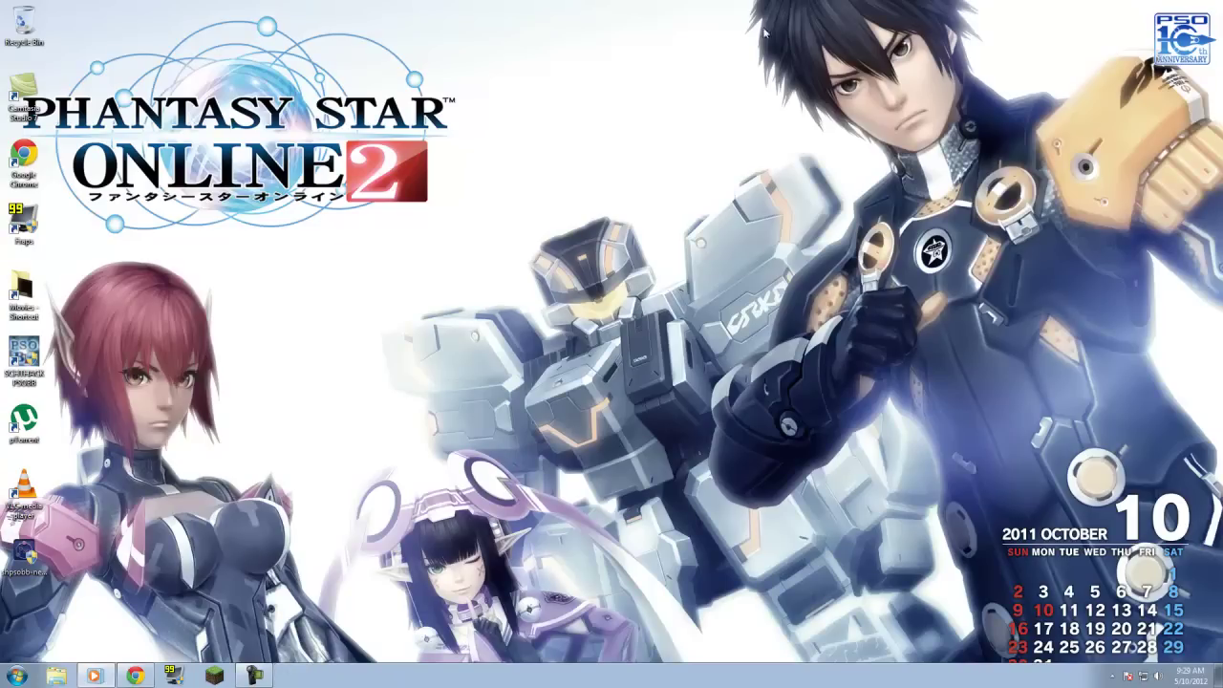
# Step: Launch SCHTHACK PSOBB as administrator and open its options, dismissing the error message
pyautogui.rightClick(20, 366)
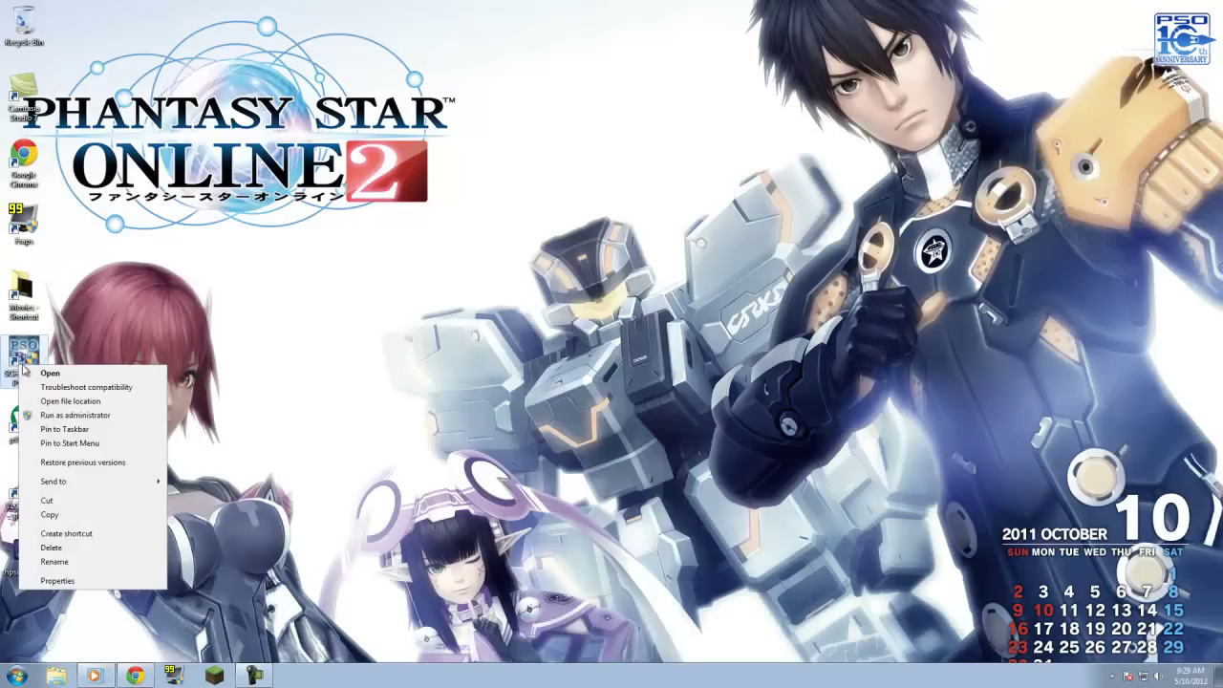
pyautogui.click(95, 413)
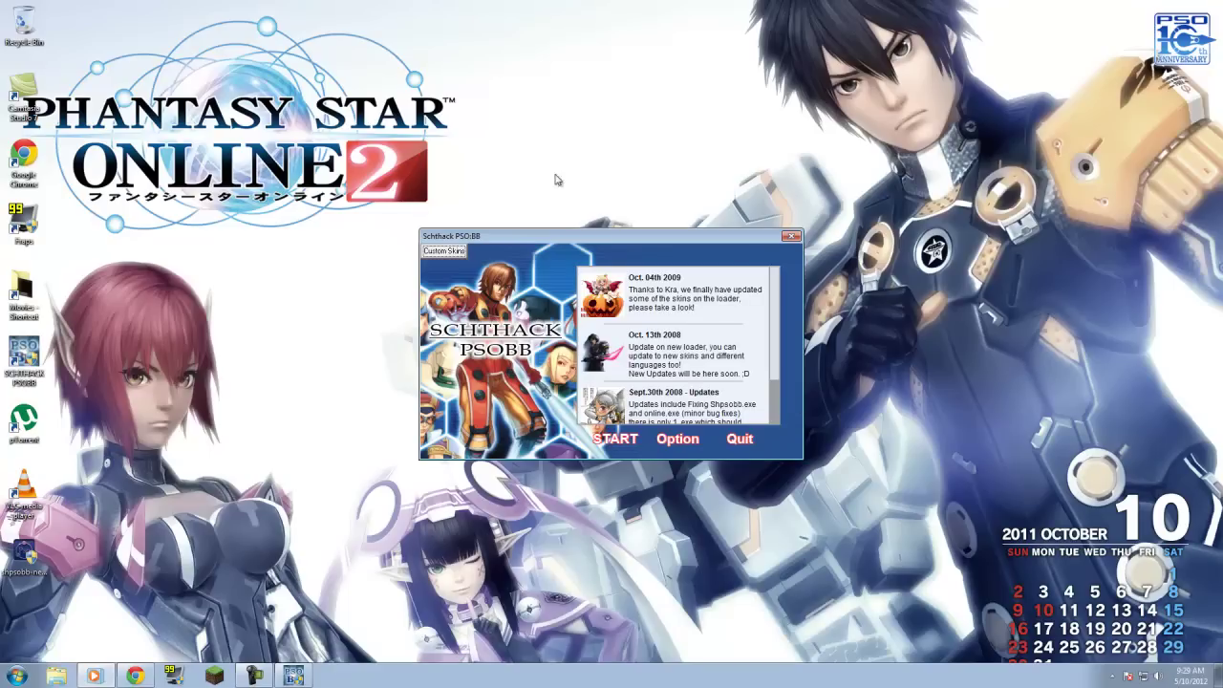
pyautogui.click(672, 444)
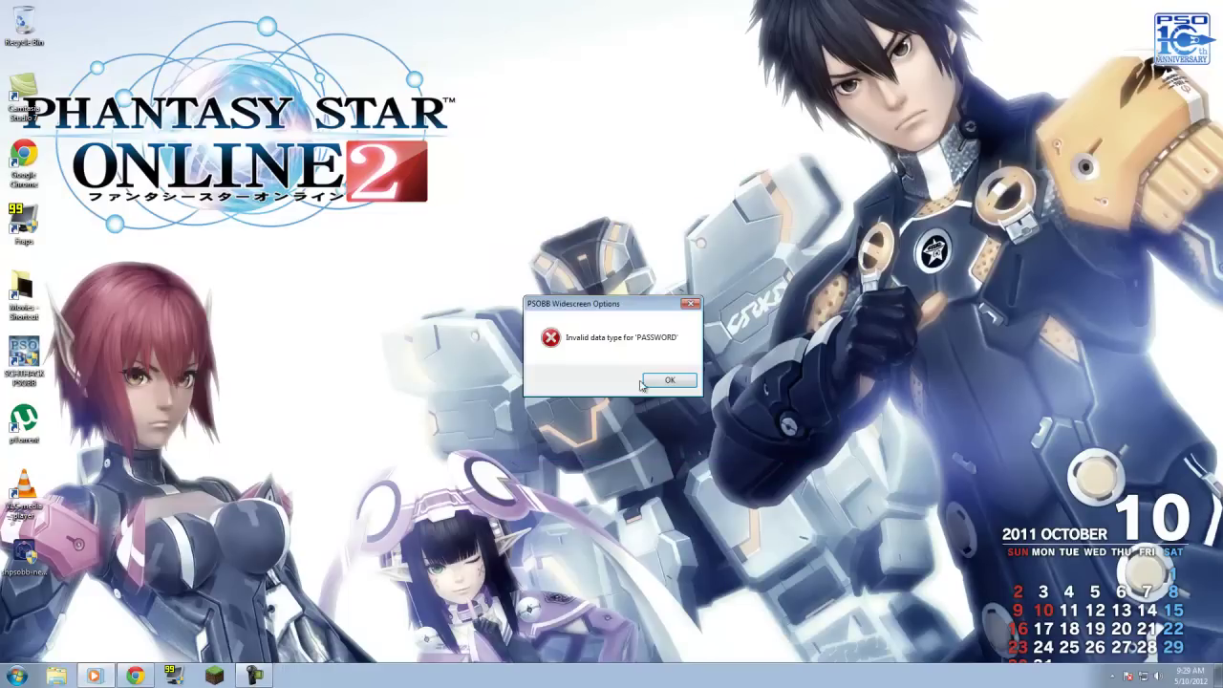
pyautogui.click(672, 381)
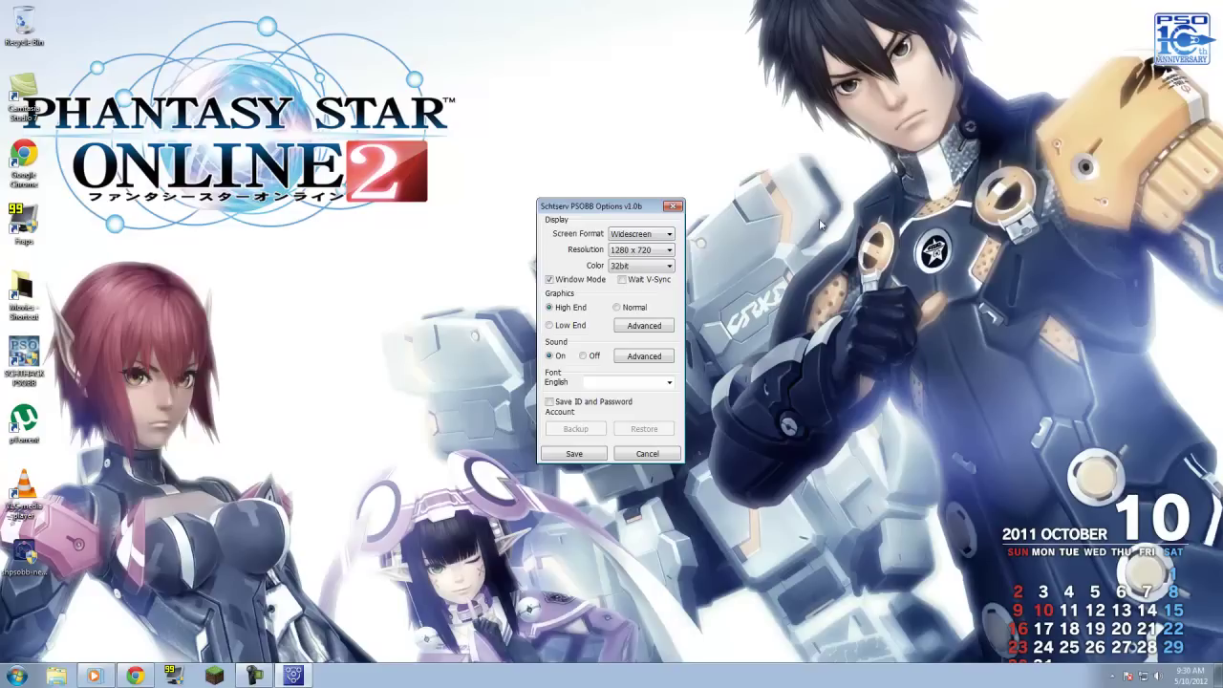
# Step: Set the screen format to Widescreen and the resolution to 1280 x 720, keeping the color depth at 32bit
pyautogui.click(669, 234)
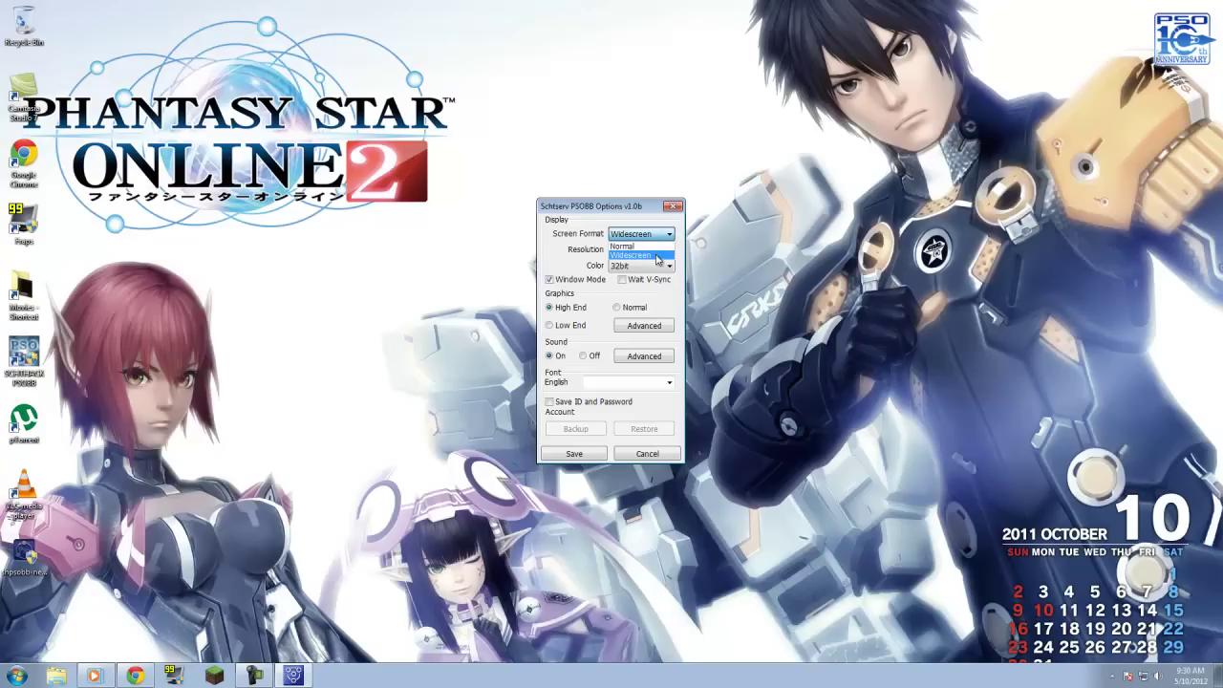
pyautogui.click(658, 256)
pyautogui.click(650, 232)
pyautogui.click(594, 266)
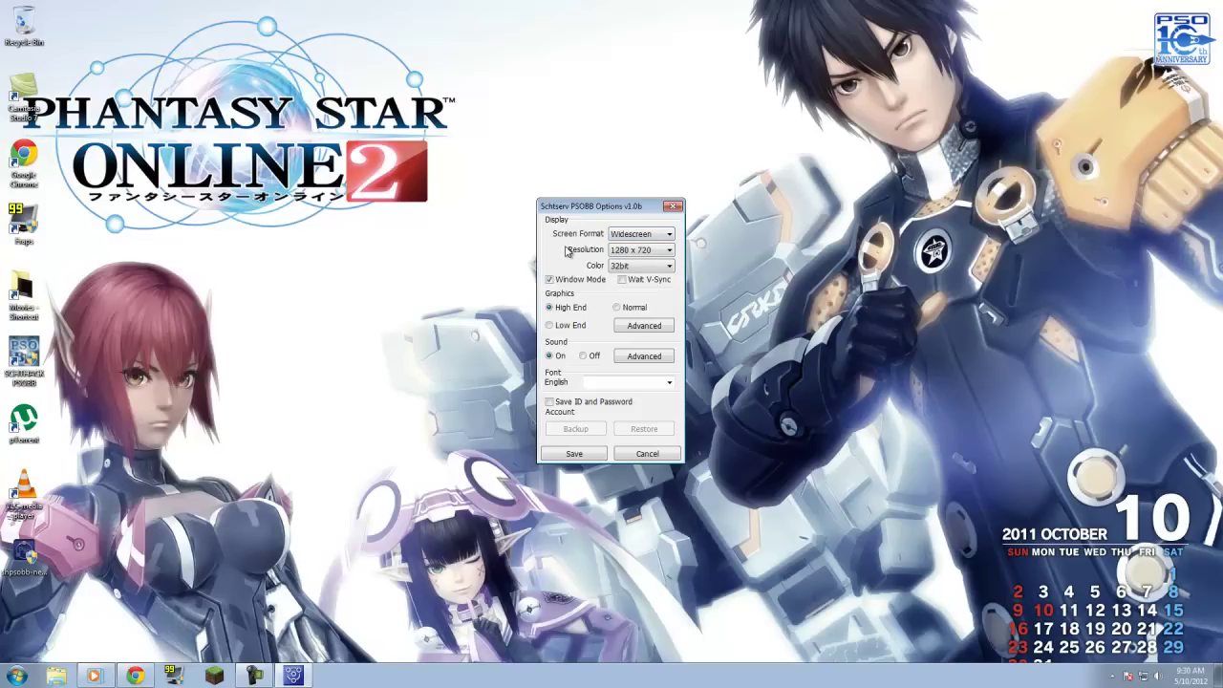
pyautogui.click(636, 253)
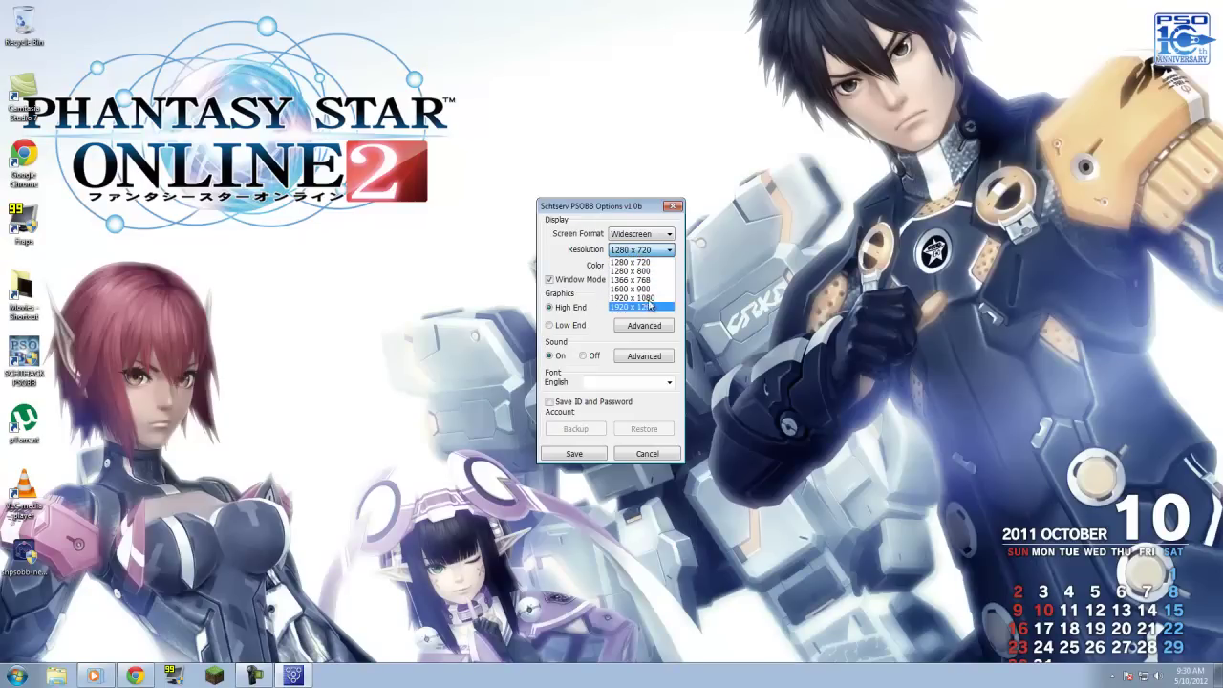
pyautogui.click(618, 264)
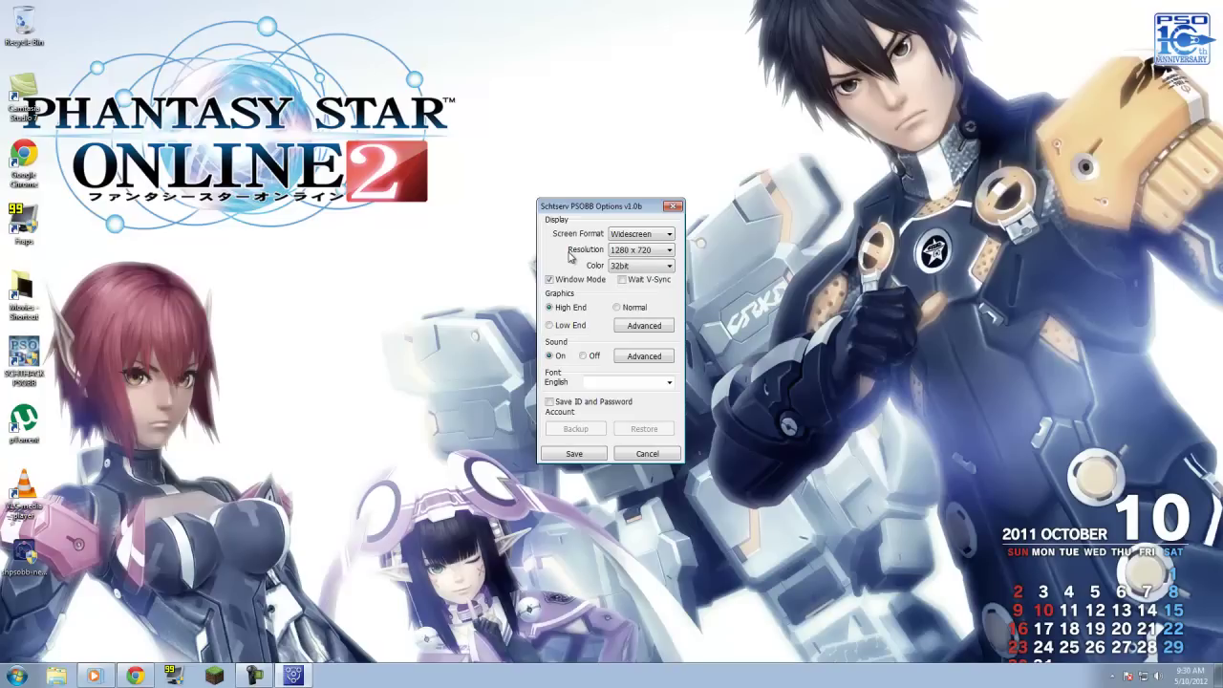
pyautogui.click(619, 265)
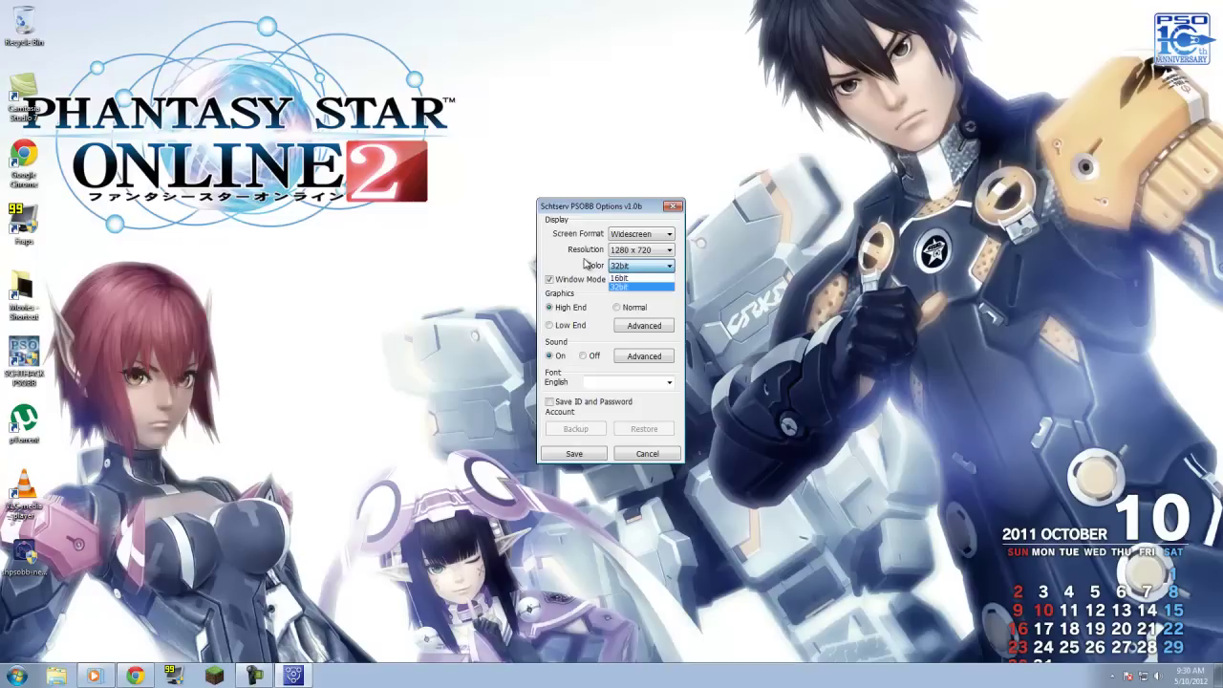
pyautogui.click(586, 264)
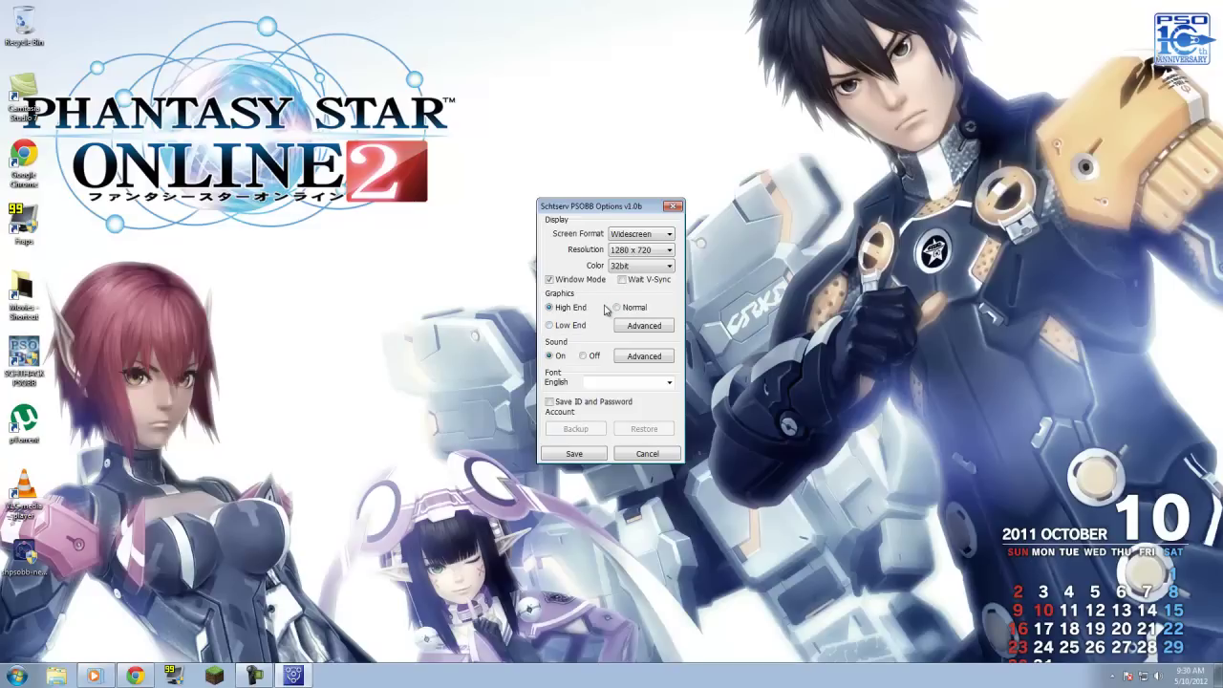
# Step: Check the advanced sound settings for BGM and SE and the Windows volume options
pyautogui.click(627, 360)
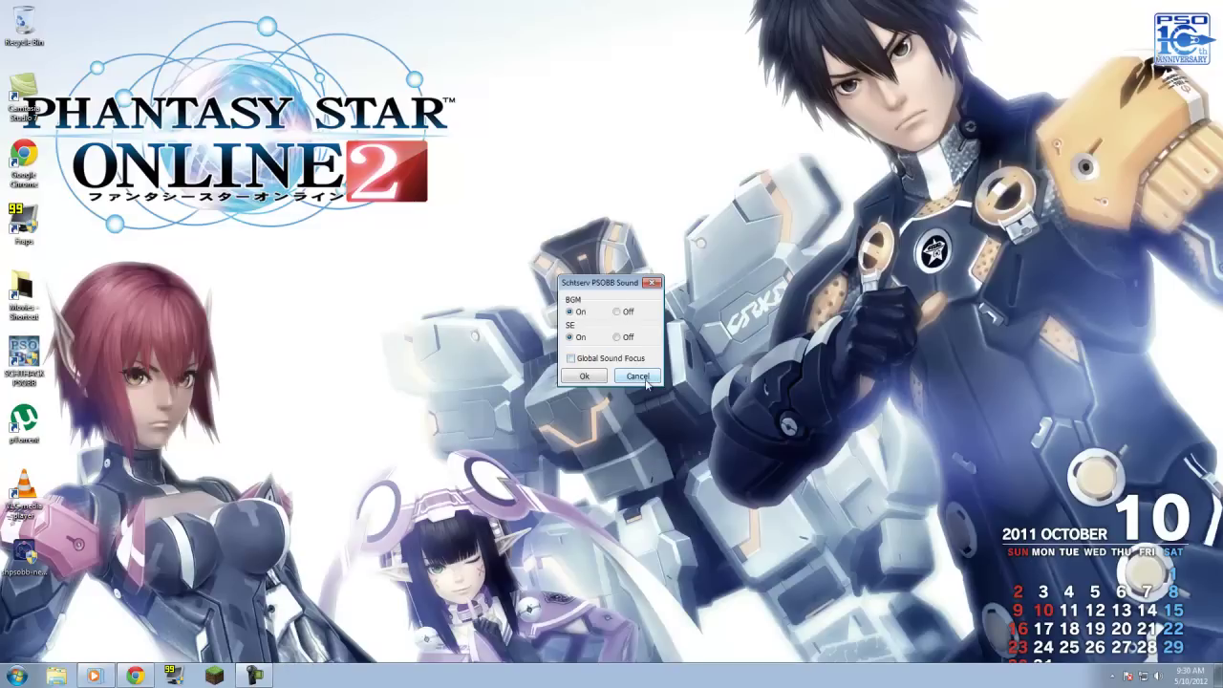
pyautogui.click(637, 376)
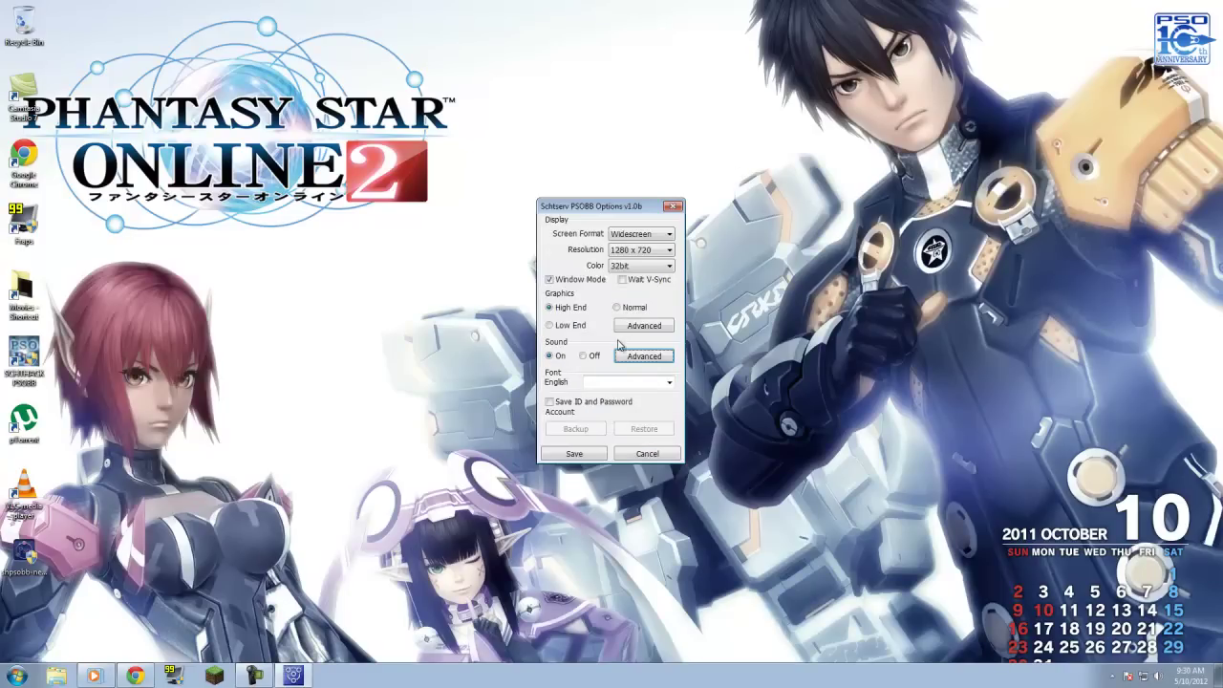
pyautogui.click(1160, 678)
pyautogui.rightClick(1159, 679)
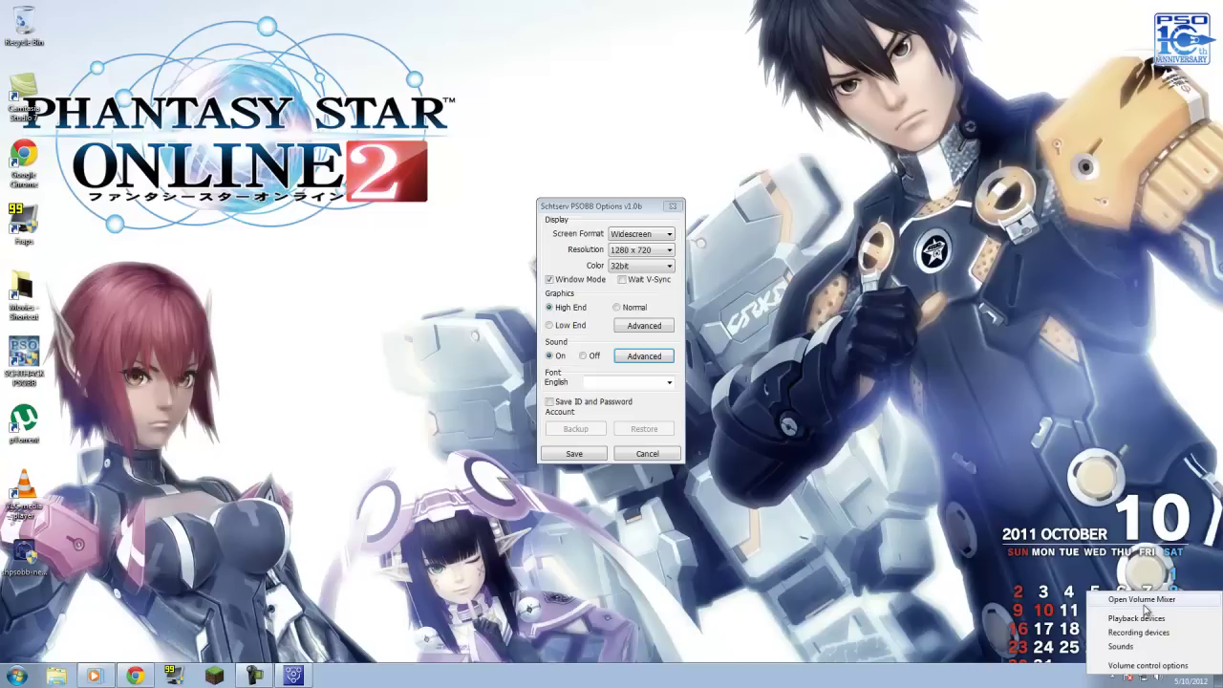
pyautogui.click(1015, 451)
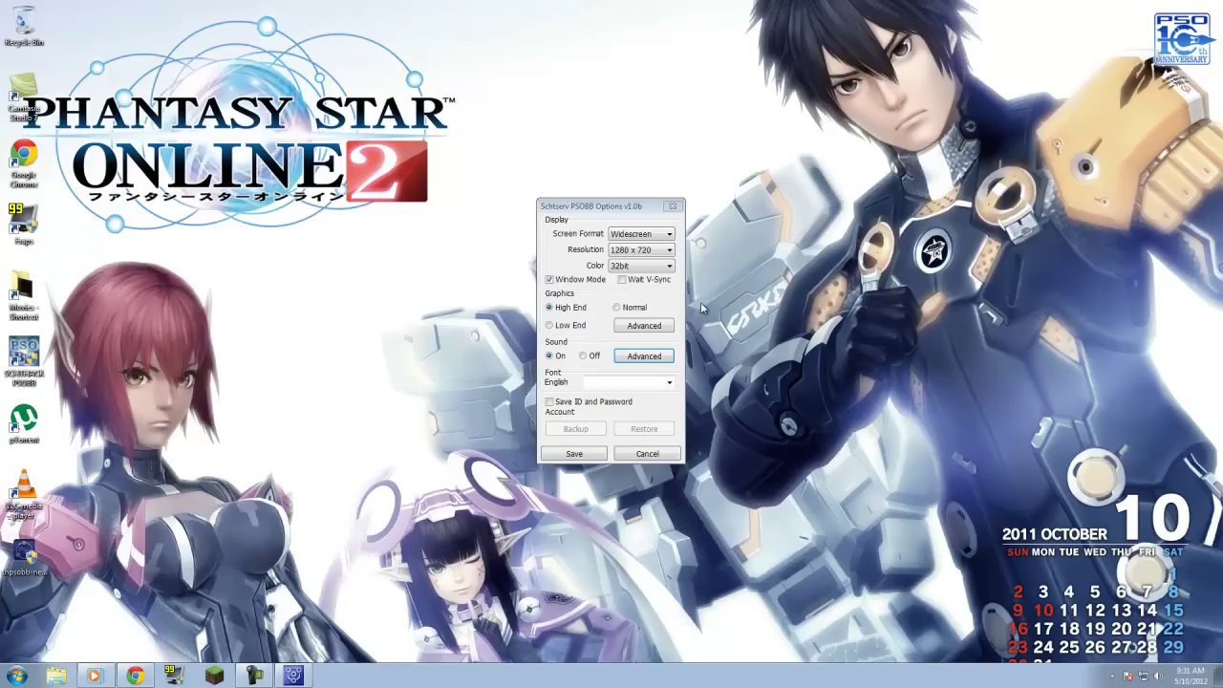
# Step: Check the English font choices, enable Save ID and Password, and save the options
pyautogui.click(650, 381)
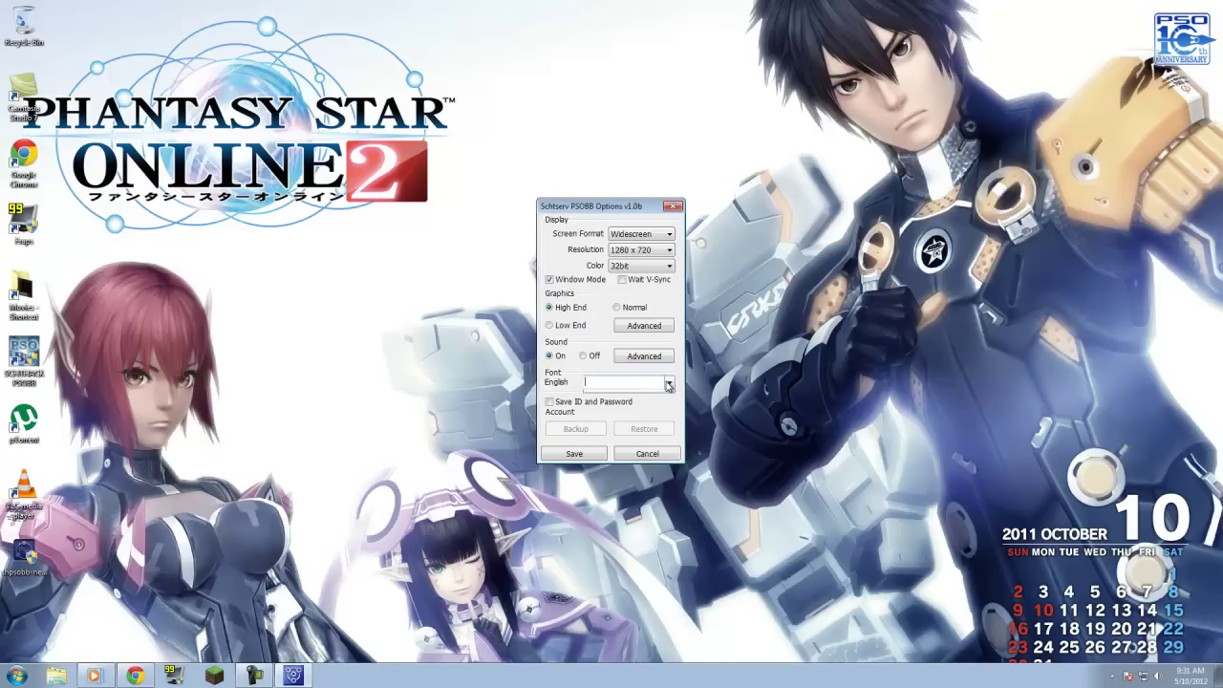
pyautogui.click(551, 404)
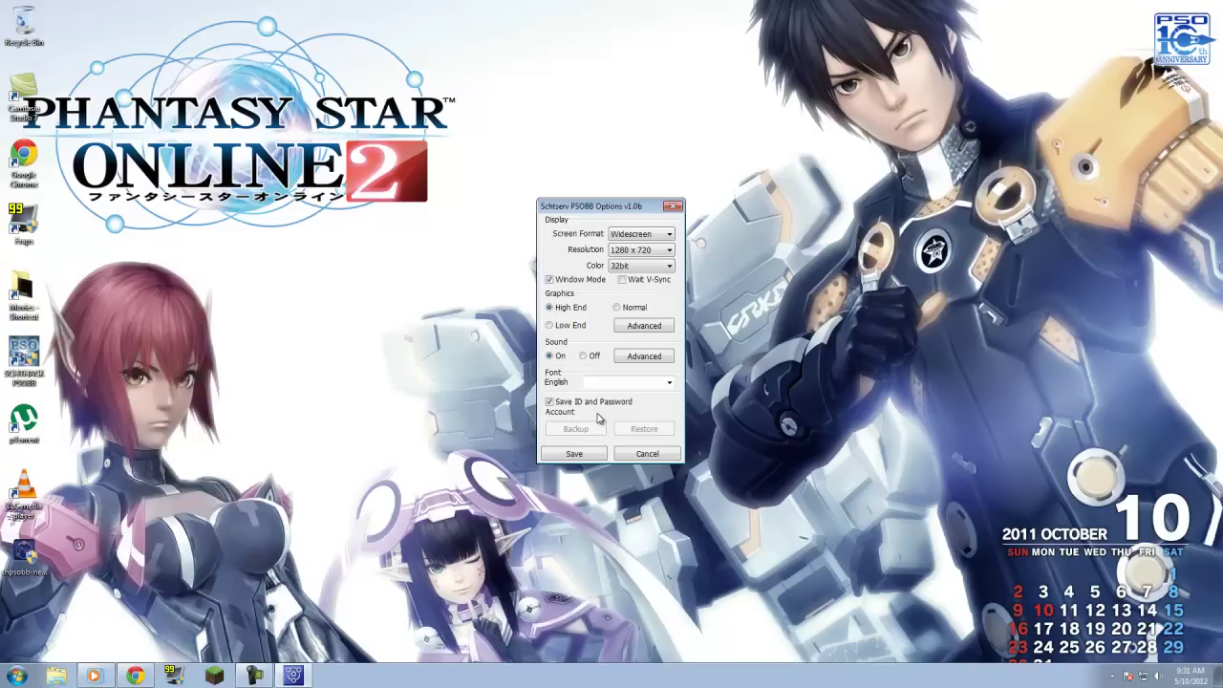
pyautogui.click(573, 455)
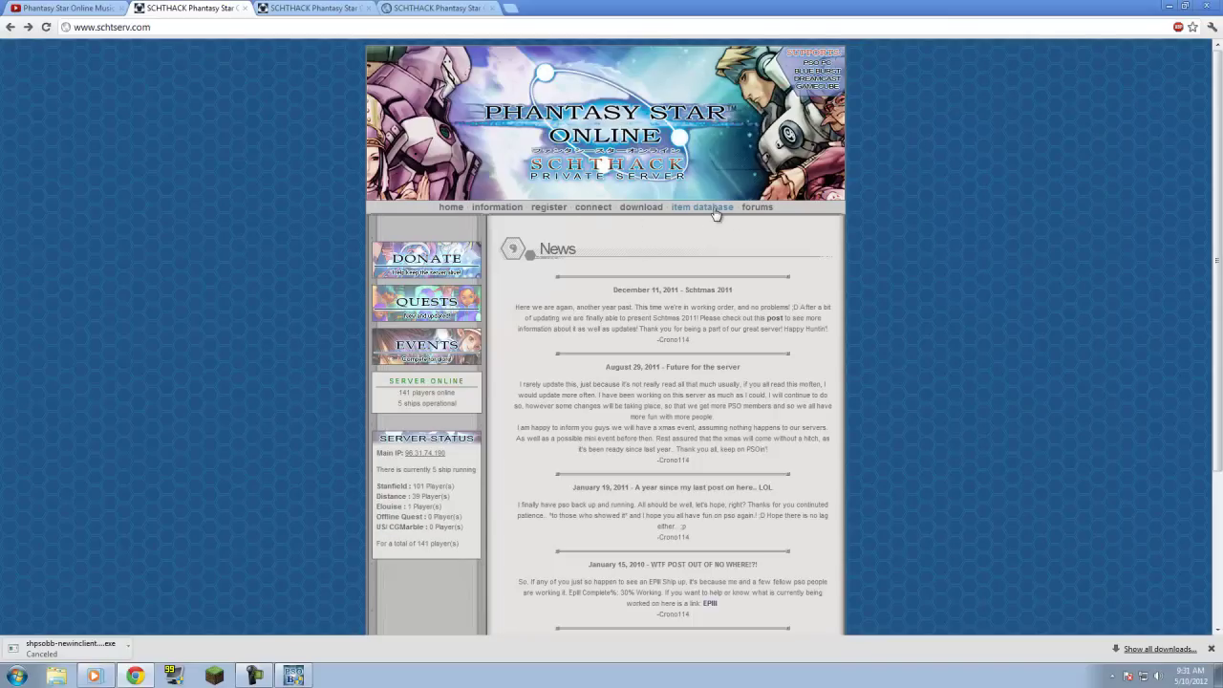
# Step: Switch to Chrome, read the server details on the SCHTHACK information page, and return to the YouTube music video
pyautogui.click(508, 210)
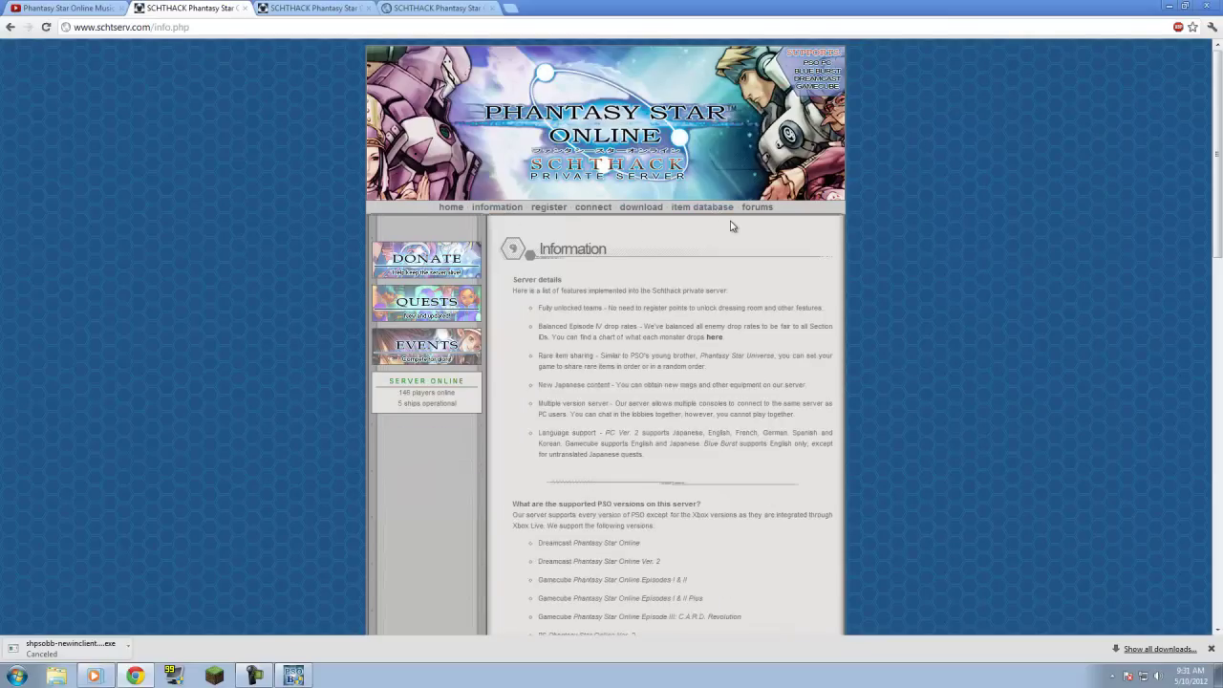
pyautogui.scroll(-1, 733, 226)
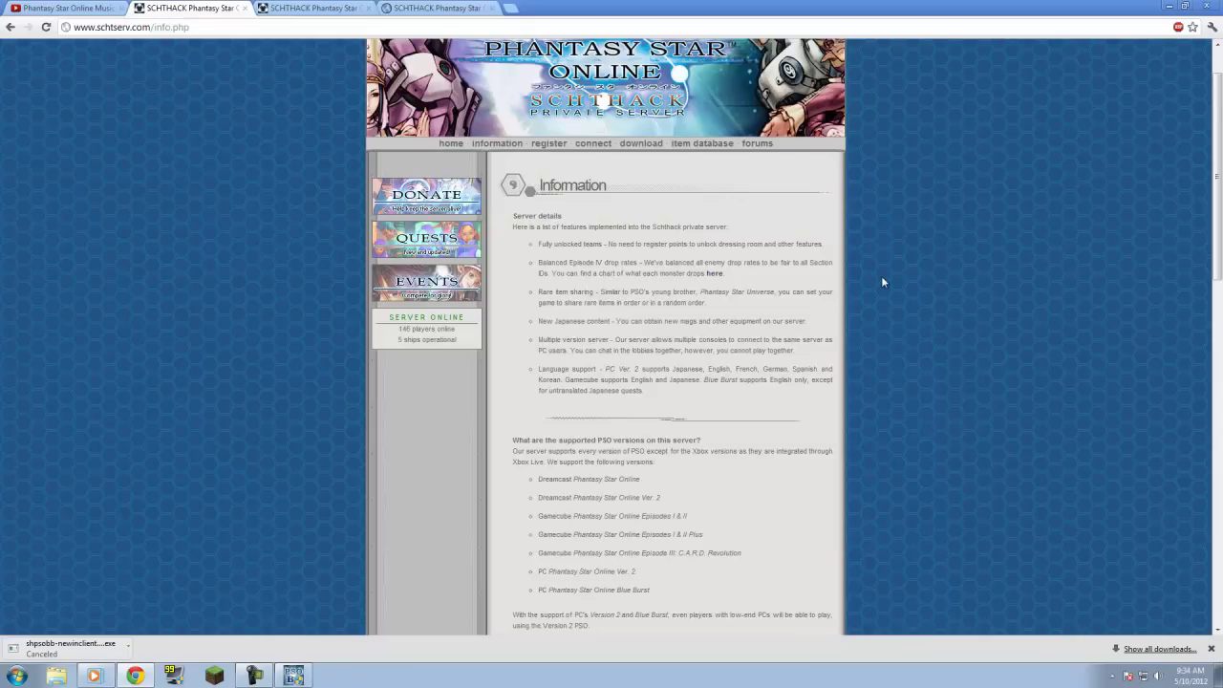
pyautogui.scroll(1, 883, 282)
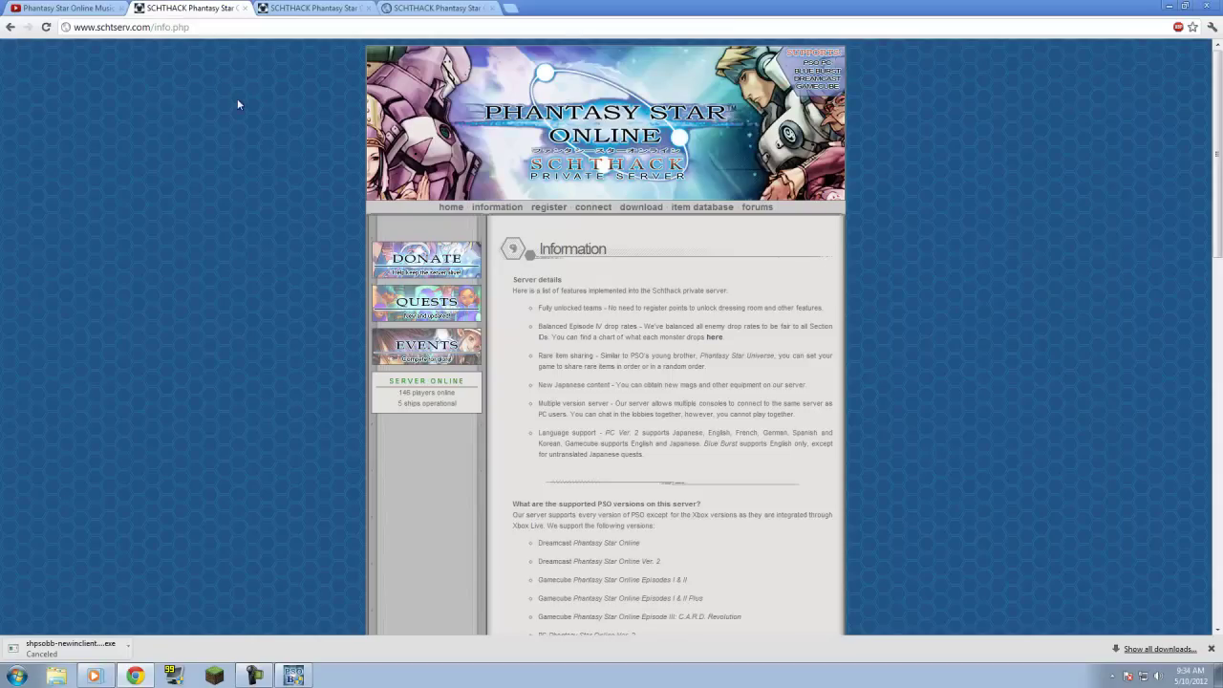
pyautogui.click(67, 9)
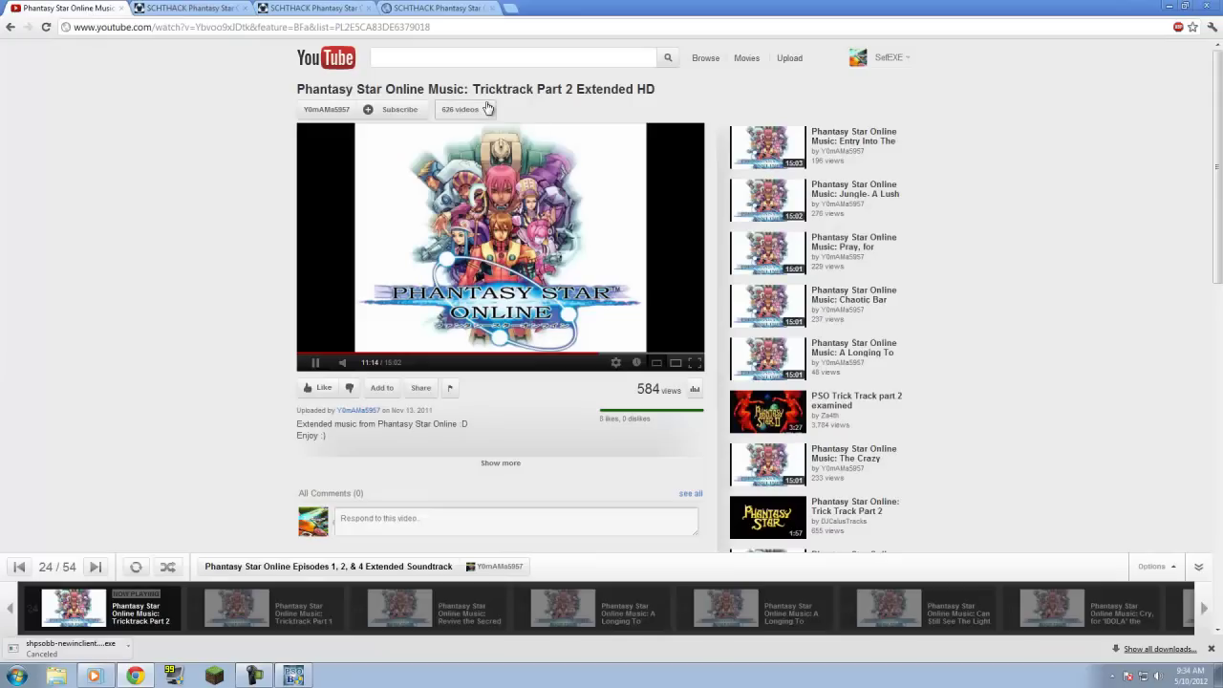